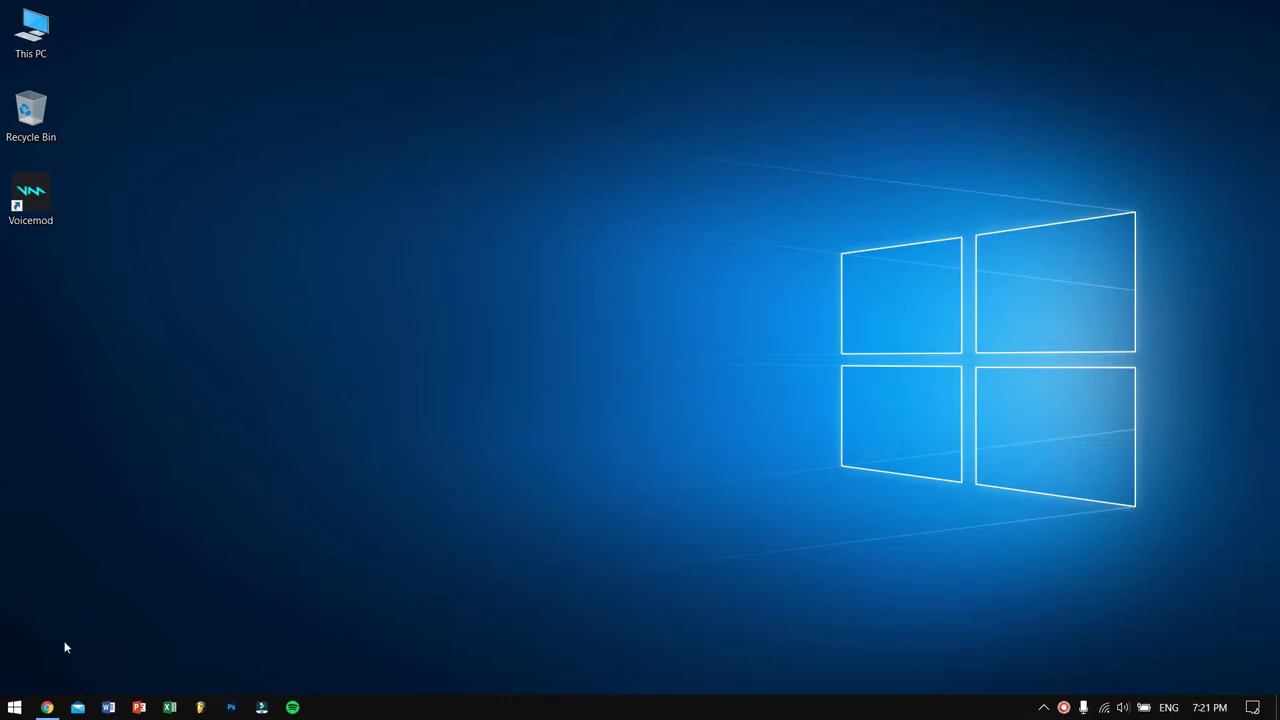
# Open Chrome from the taskbar to show the voicemod.net voice changer page
pyautogui.click(47, 707)
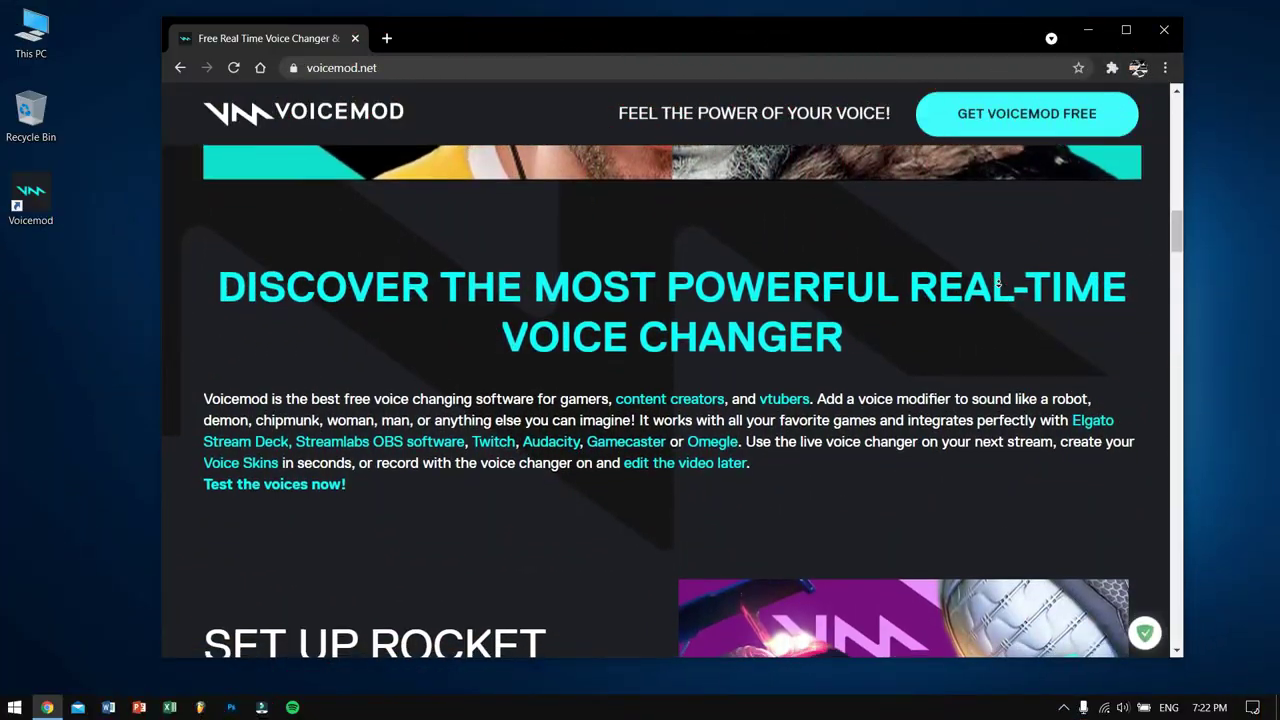
# Download the Voicemod installer VoicemodSetup_2.13.0.1.exe (65.37 MB) via Get Voicemod Free
pyautogui.middleClick(997, 283)
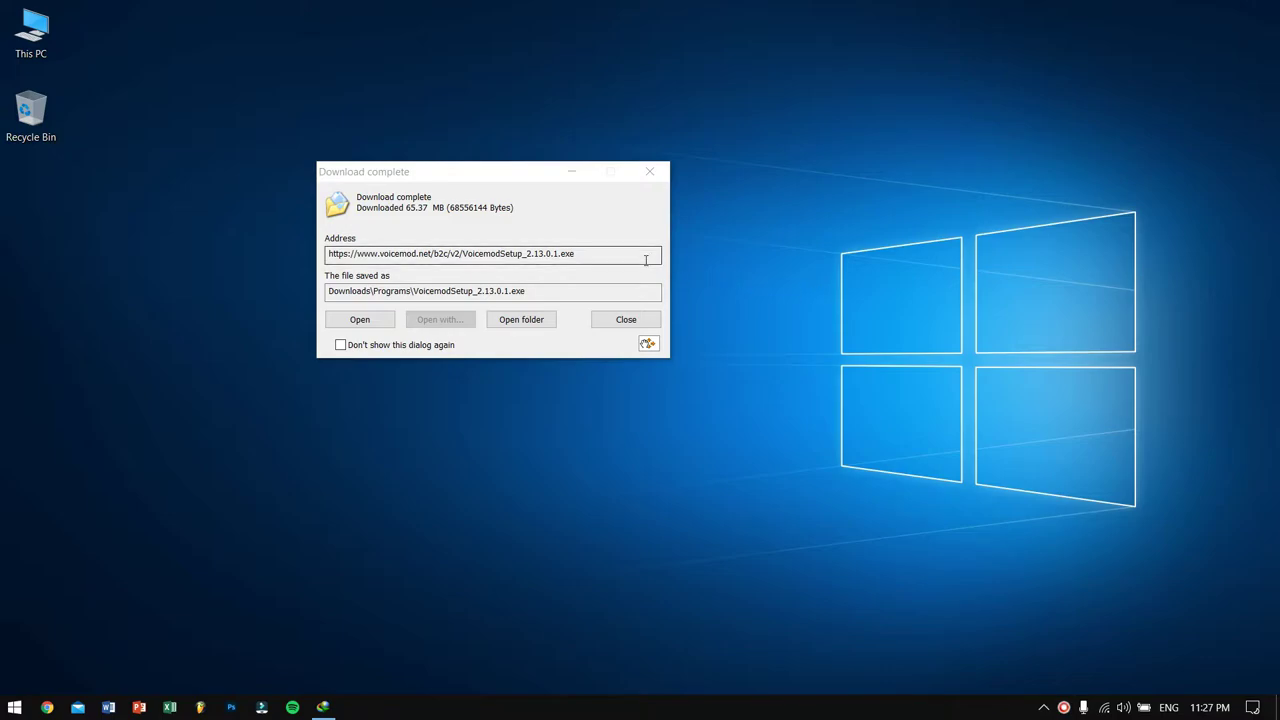
# Run the downloaded Voicemod installer with English as the setup language
pyautogui.click(359, 324)
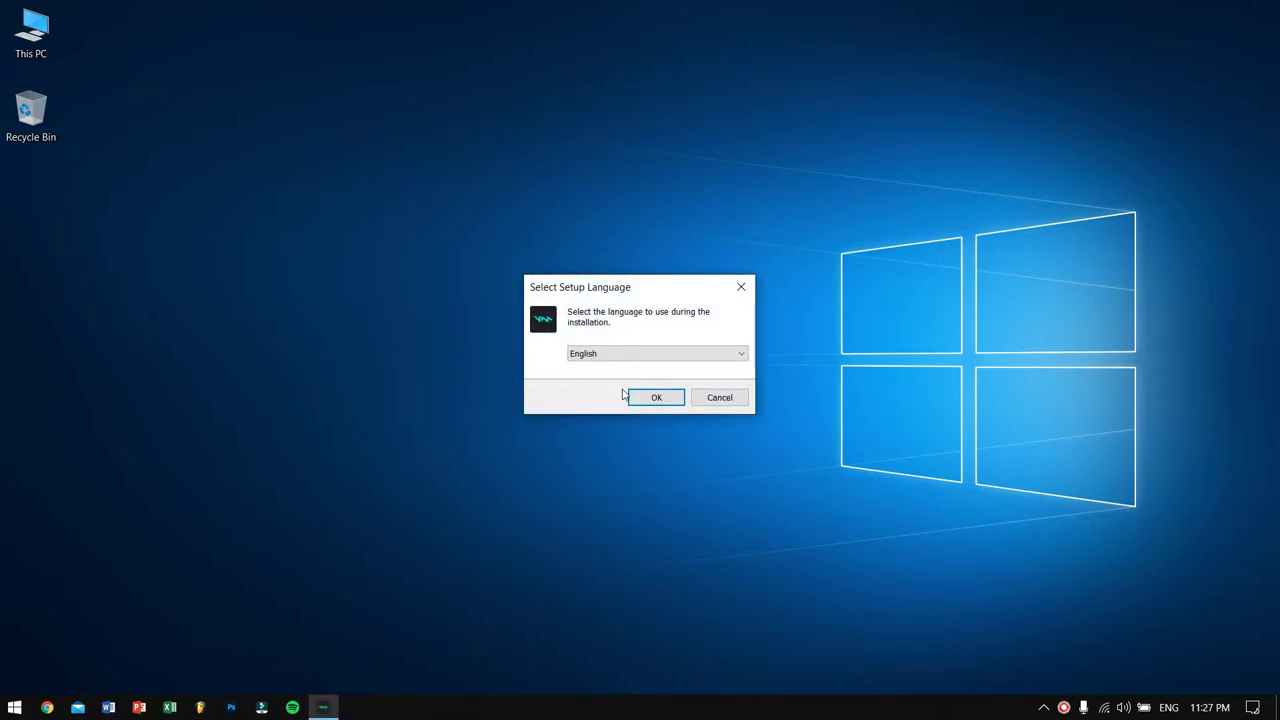
pyautogui.click(652, 397)
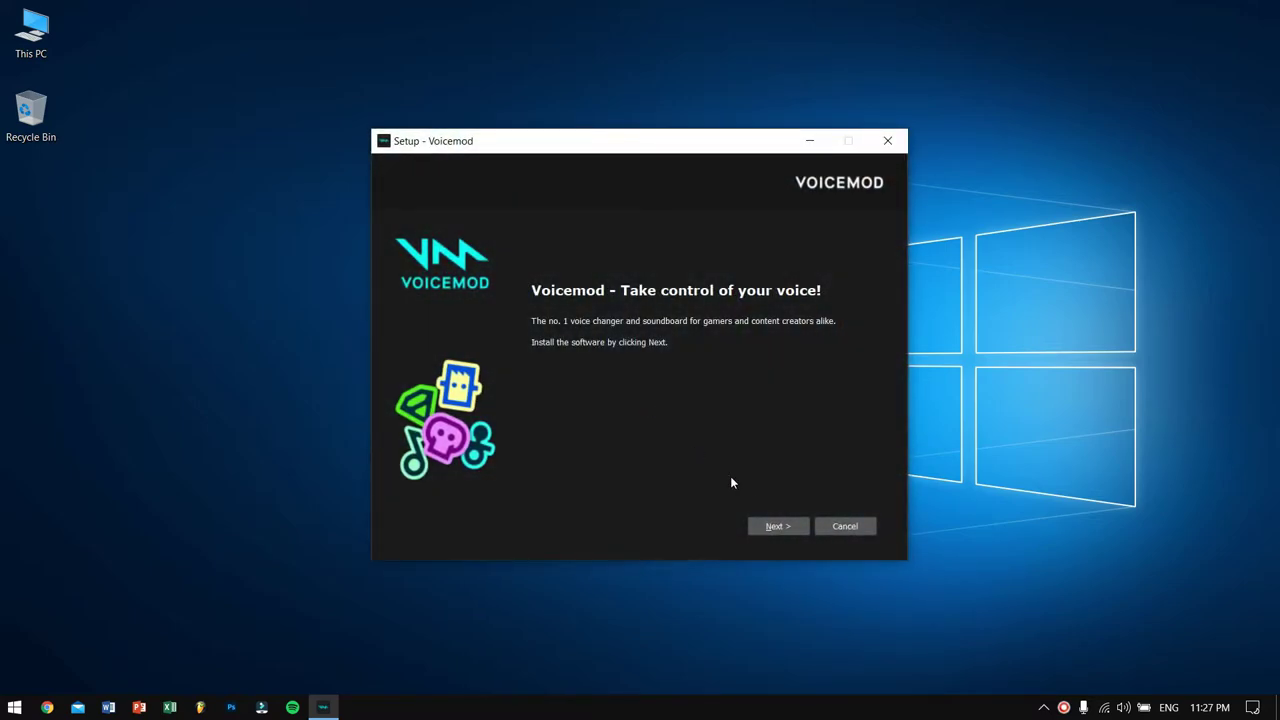
pyautogui.click(778, 526)
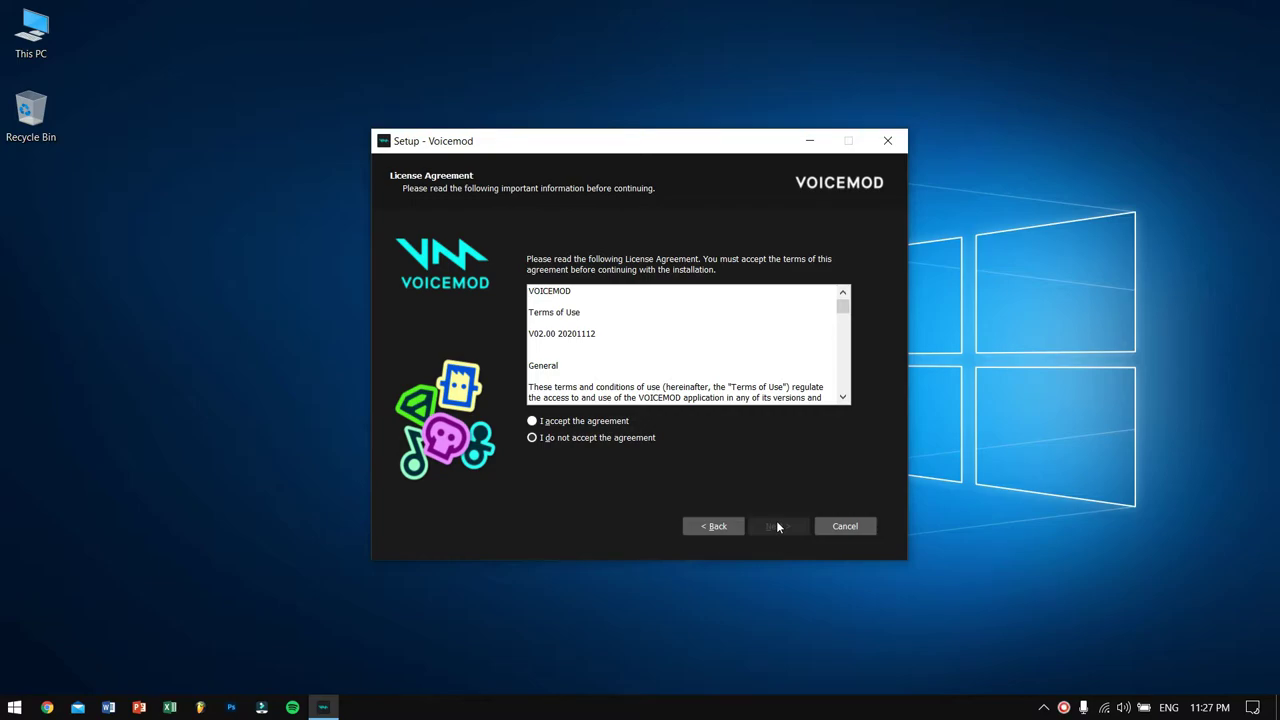
# Accept the license, keeping C:\Program Files\Voicemod Desktop and both desktop and Quick Launch shortcuts
pyautogui.click(614, 424)
pyautogui.click(774, 530)
pyautogui.click(774, 531)
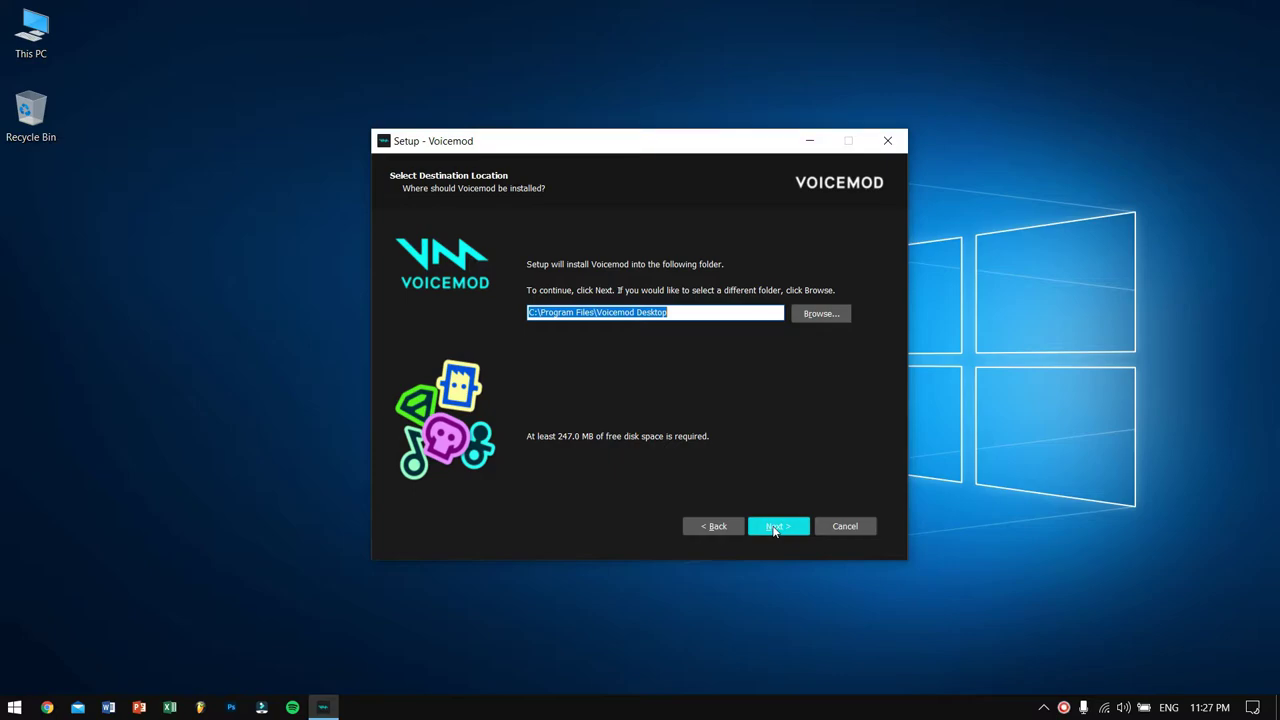
pyautogui.click(705, 314)
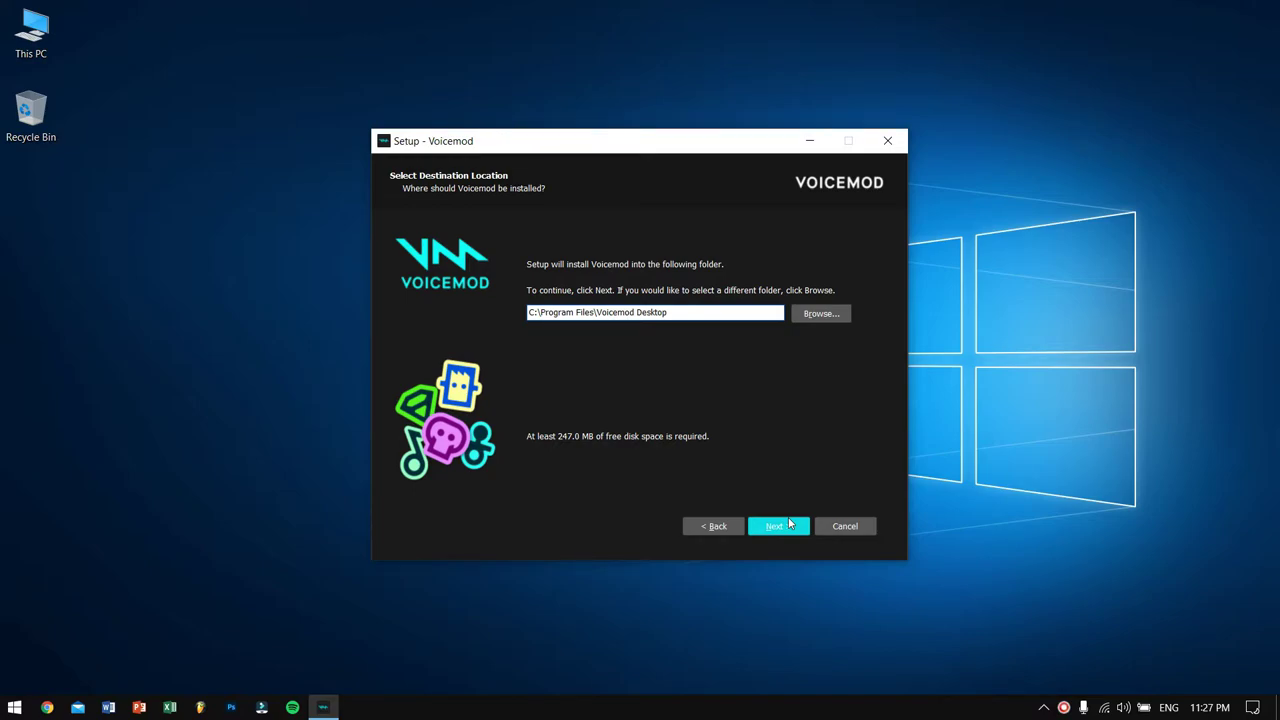
pyautogui.click(778, 525)
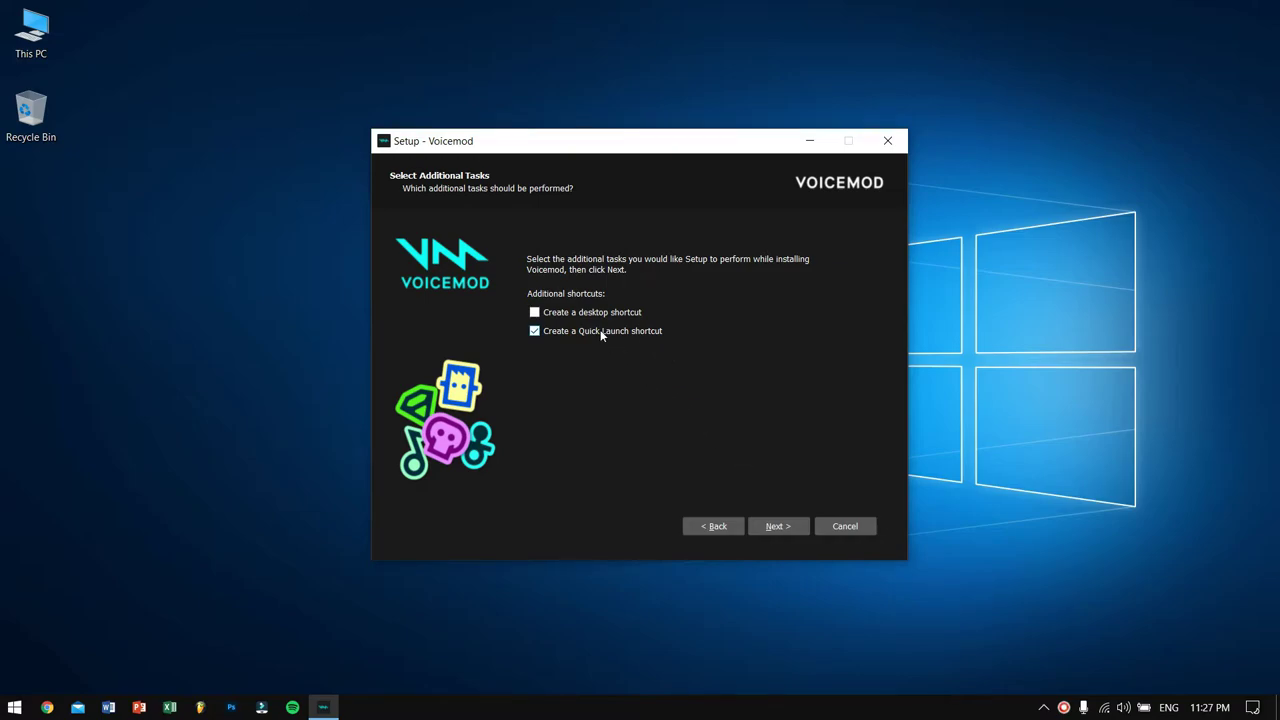
pyautogui.click(792, 531)
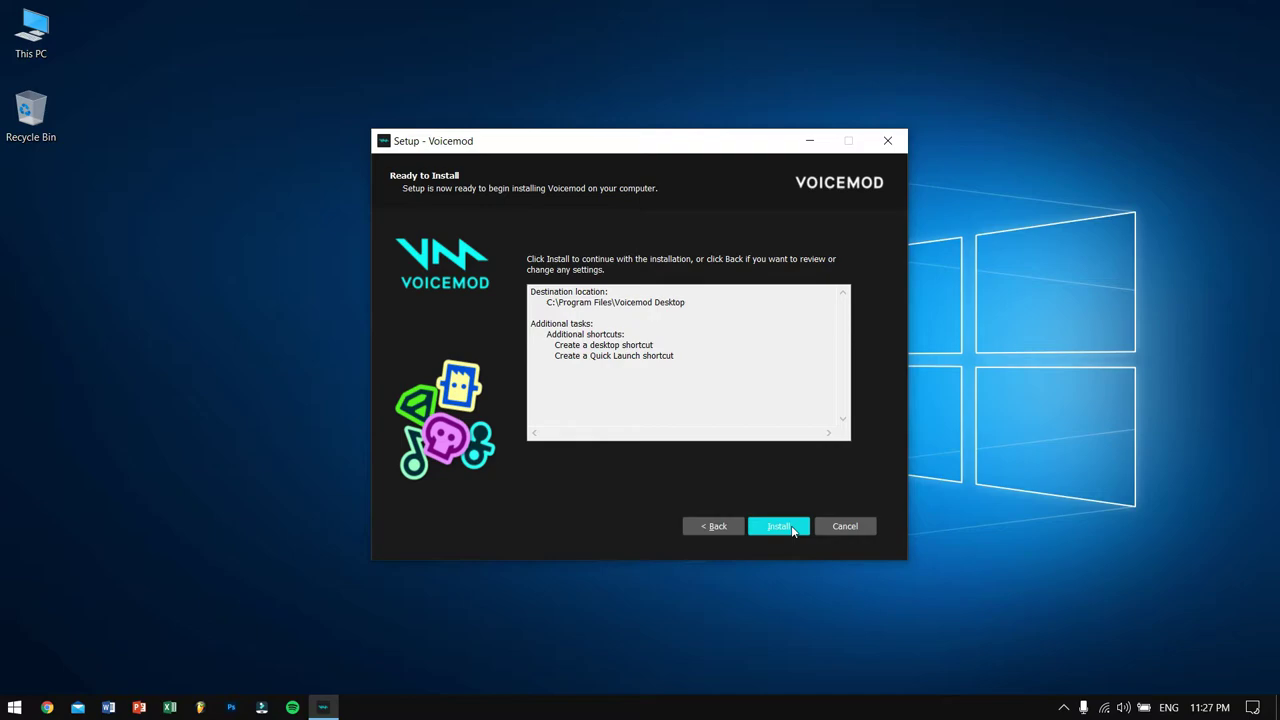
# Install Voicemod and choose Microphone (USB PnP Audio Device) as its audio input
pyautogui.click(792, 531)
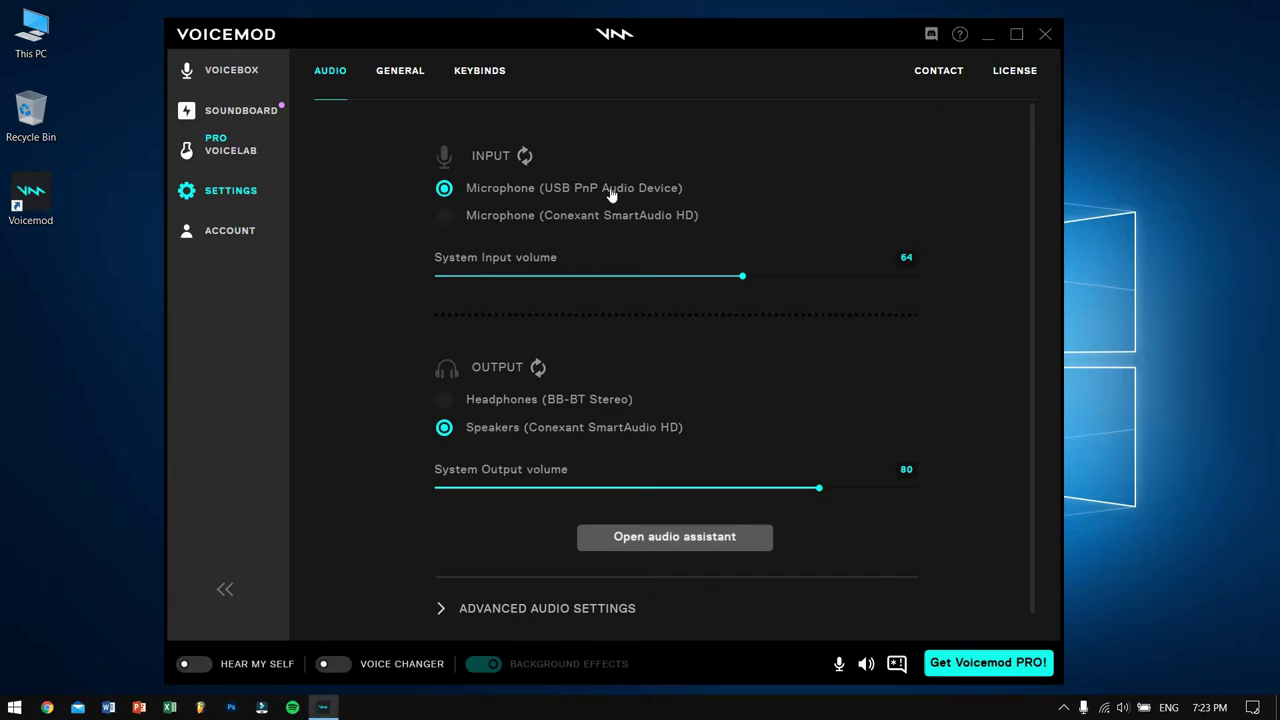
pyautogui.click(548, 192)
# Bring up the Voicebox and make AI DJ the active voice
pyautogui.click(250, 74)
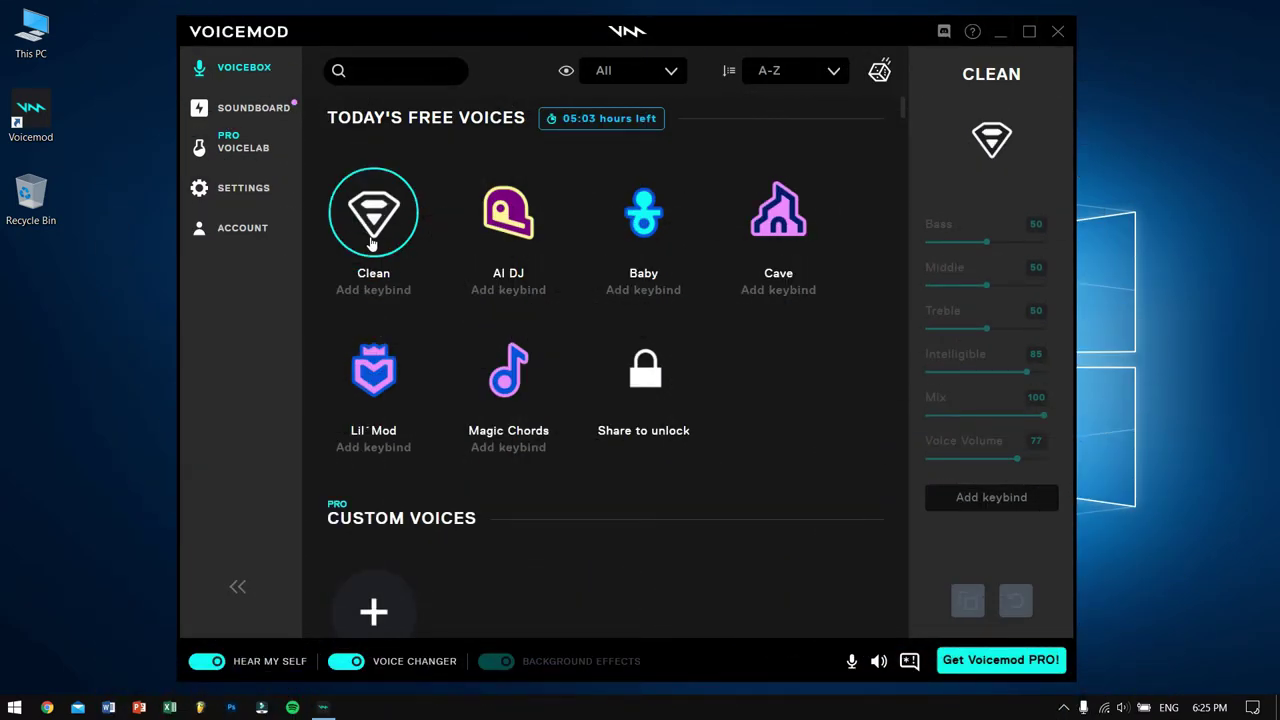
pyautogui.click(517, 228)
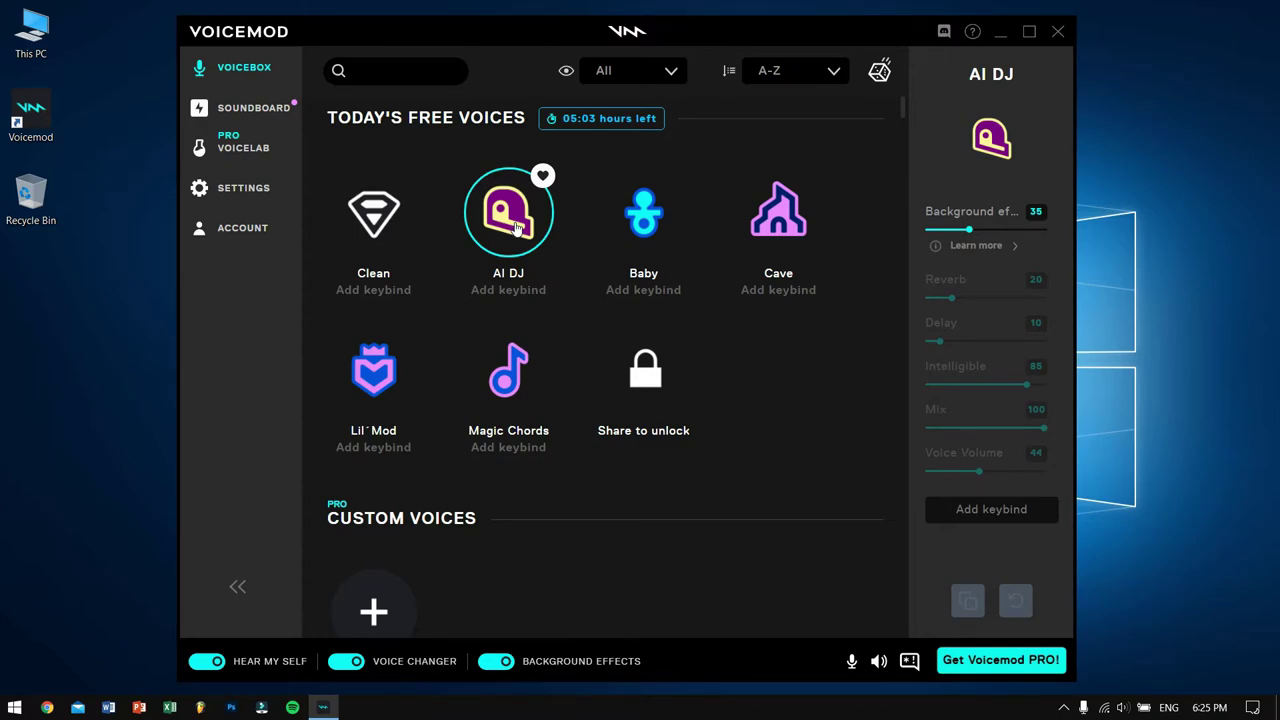
# Try the Baby voice, then settle on Cave as the active voice
pyautogui.click(628, 224)
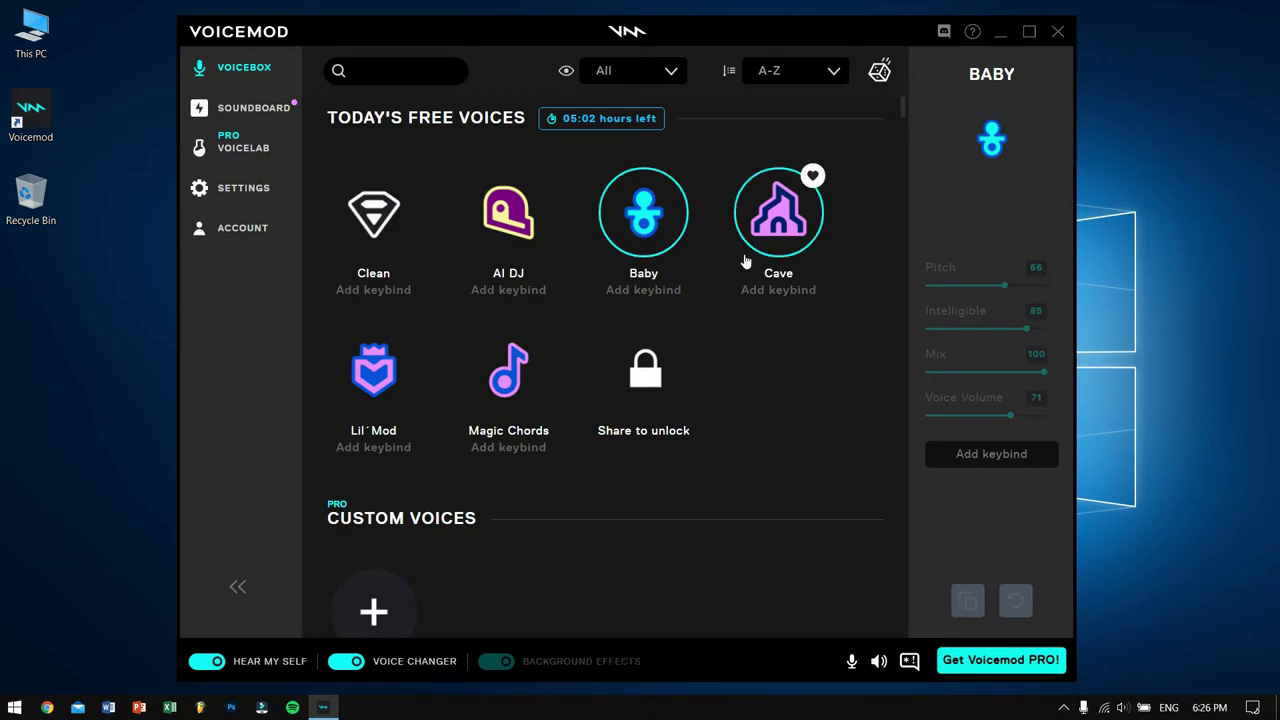
pyautogui.click(781, 249)
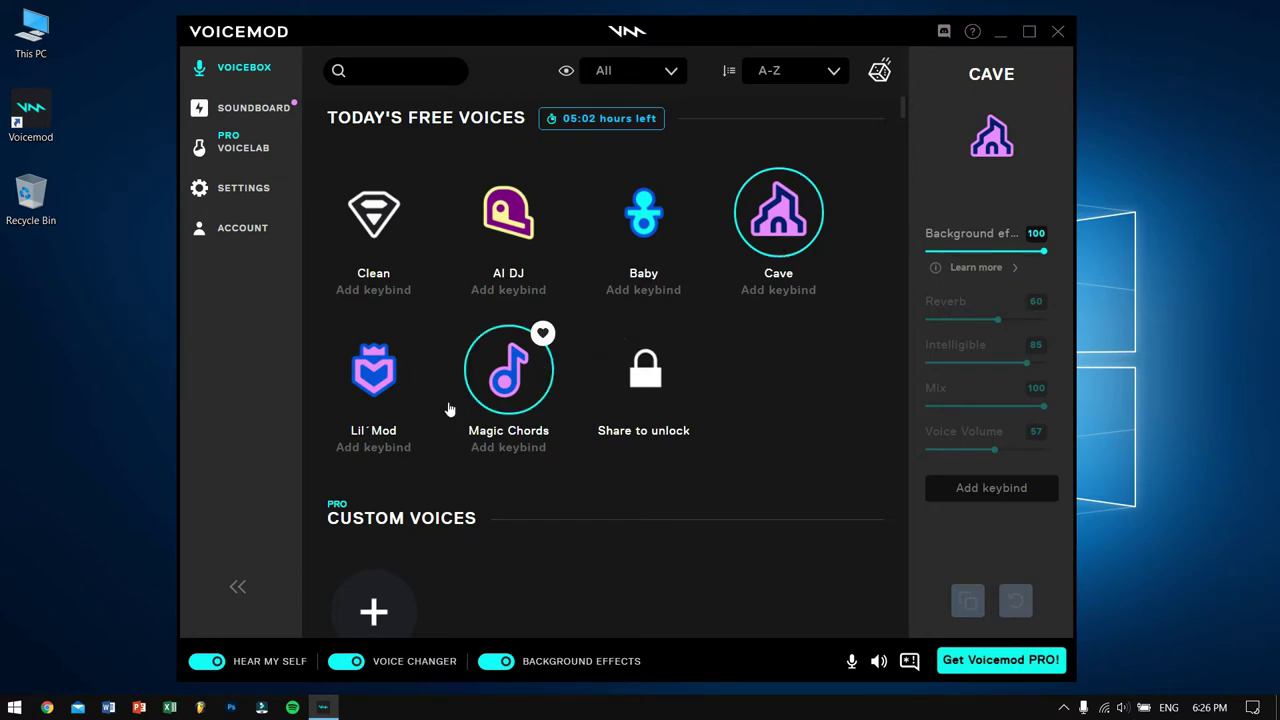
# Try the Lil'Mod voice, then select Magic Chords
pyautogui.click(375, 410)
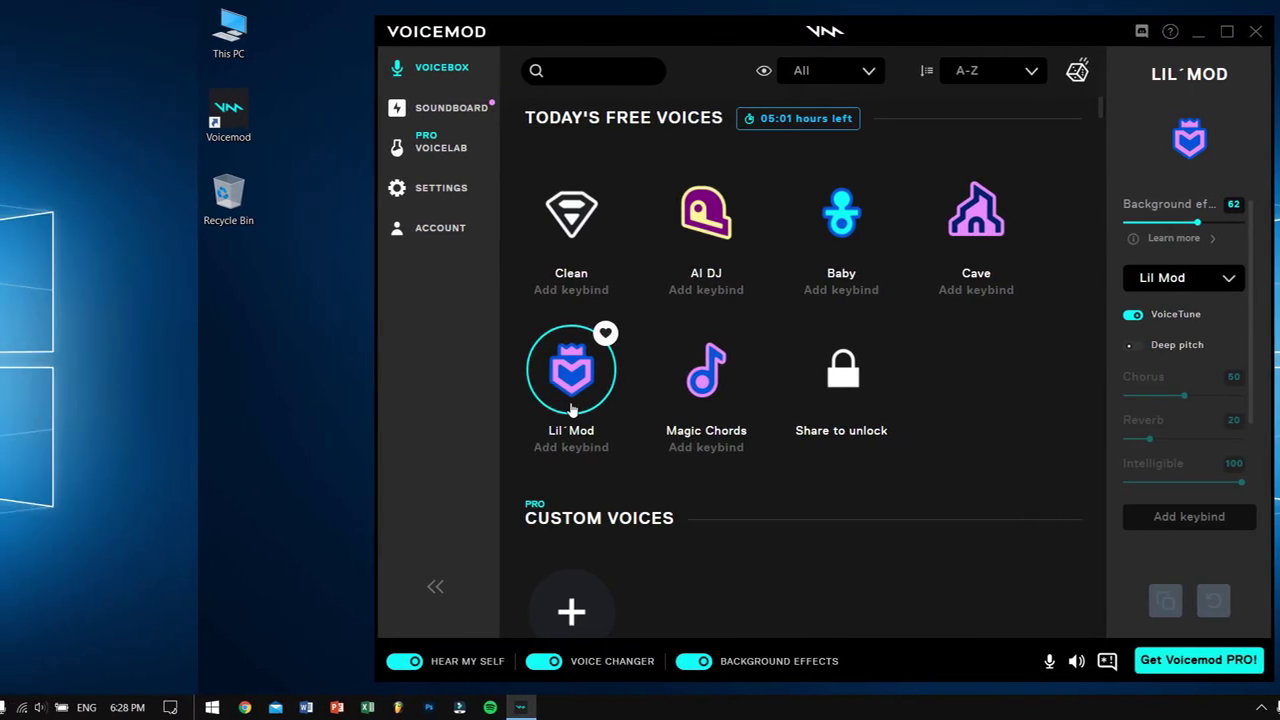
pyautogui.click(720, 383)
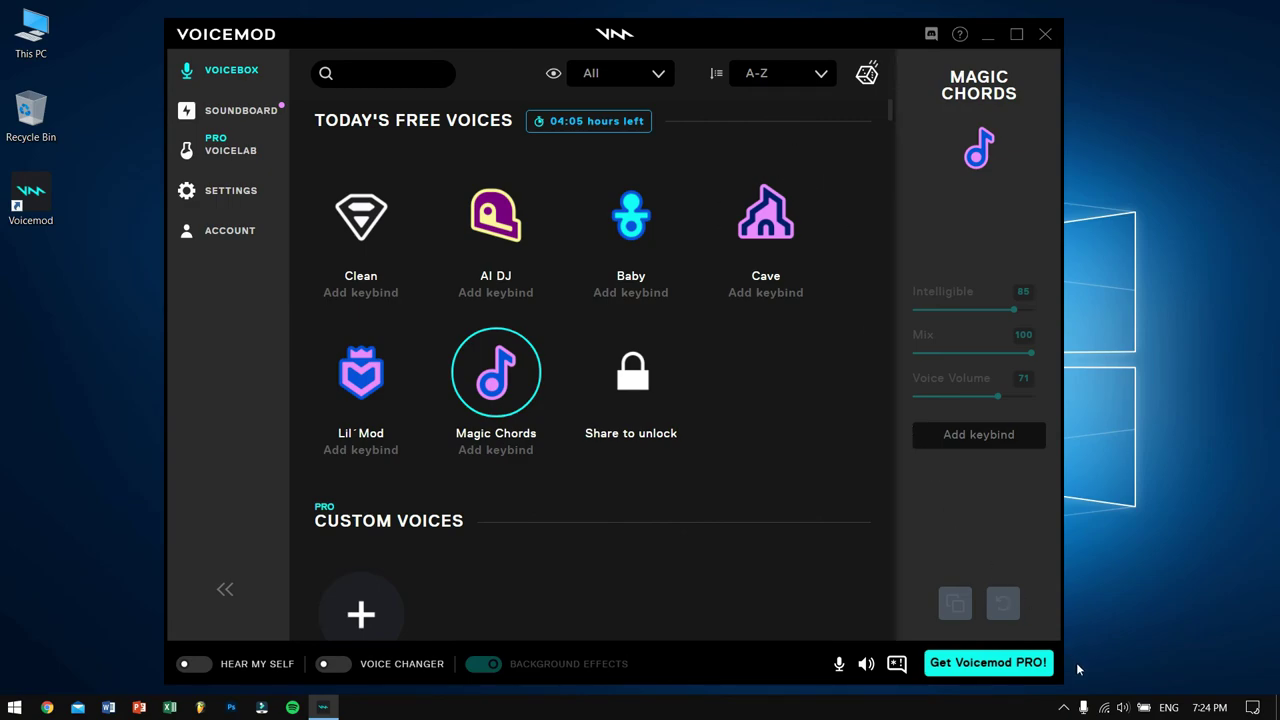
pyautogui.click(1122, 707)
pyautogui.click(1116, 636)
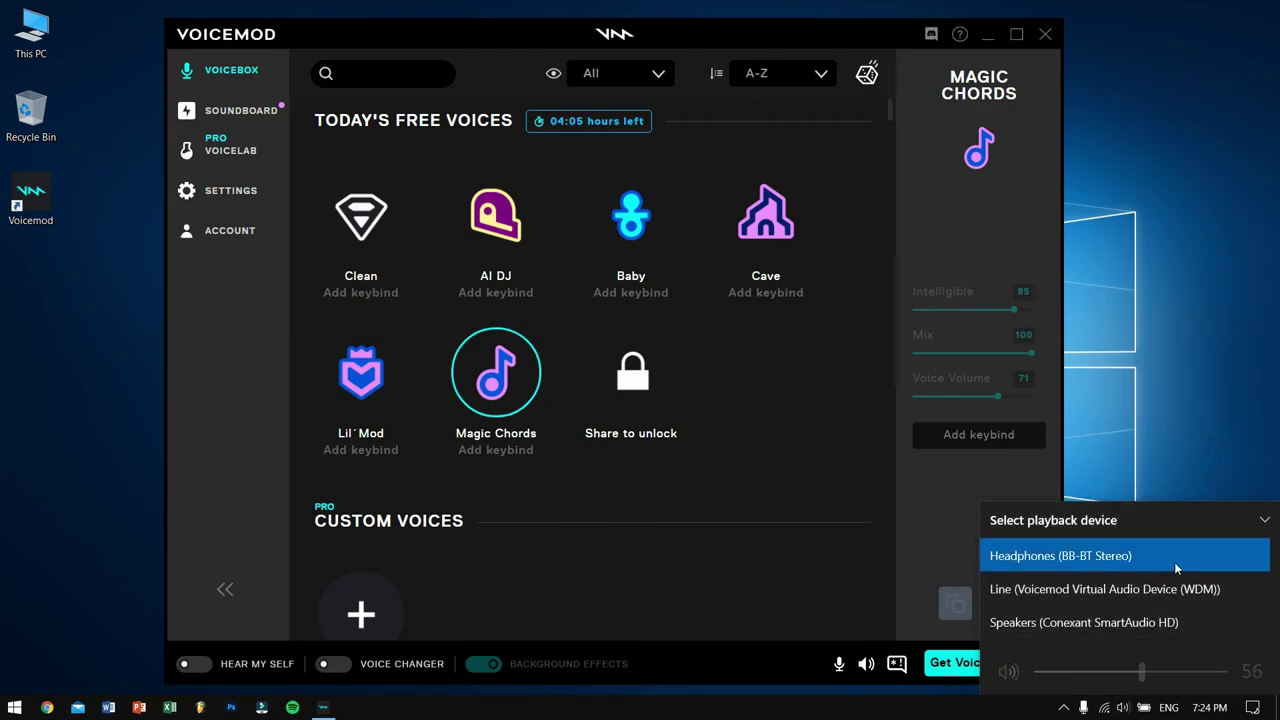
pyautogui.click(1157, 453)
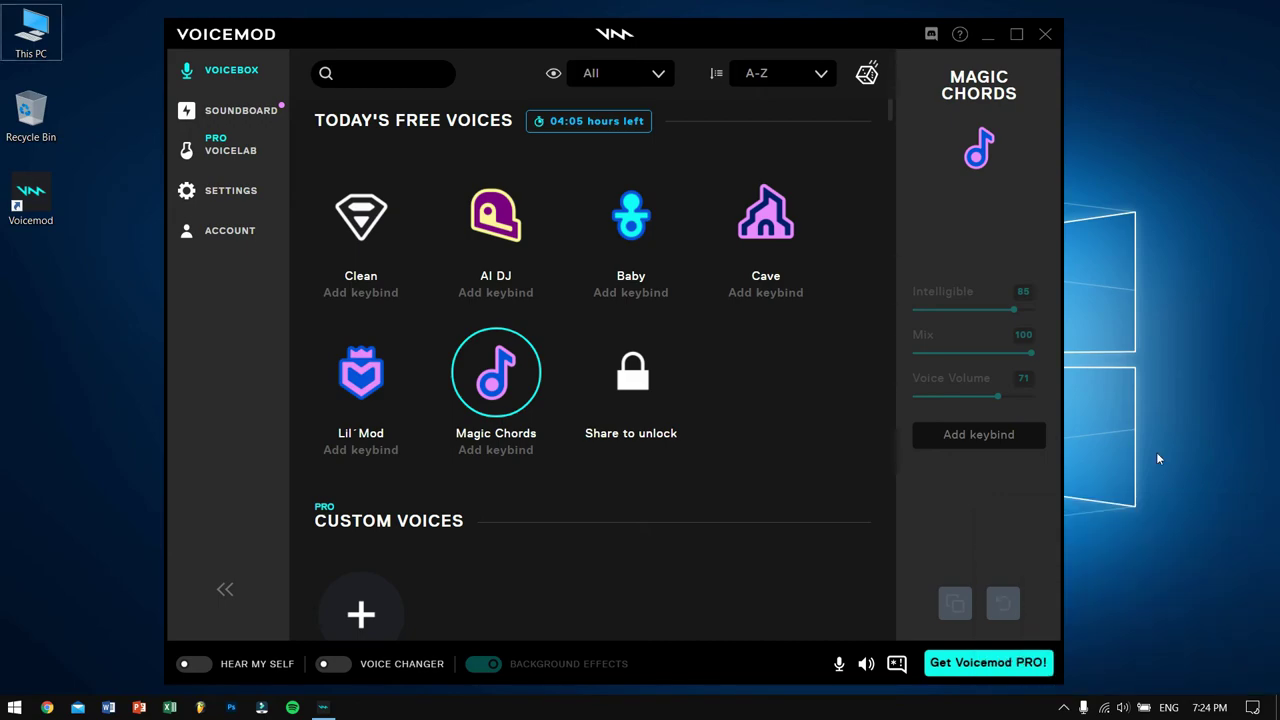
# Close Voicemod and set Discord's Voice & Video input to Microphone (Voicemod Virtual Audio Device (WDM))
pyautogui.click(1045, 34)
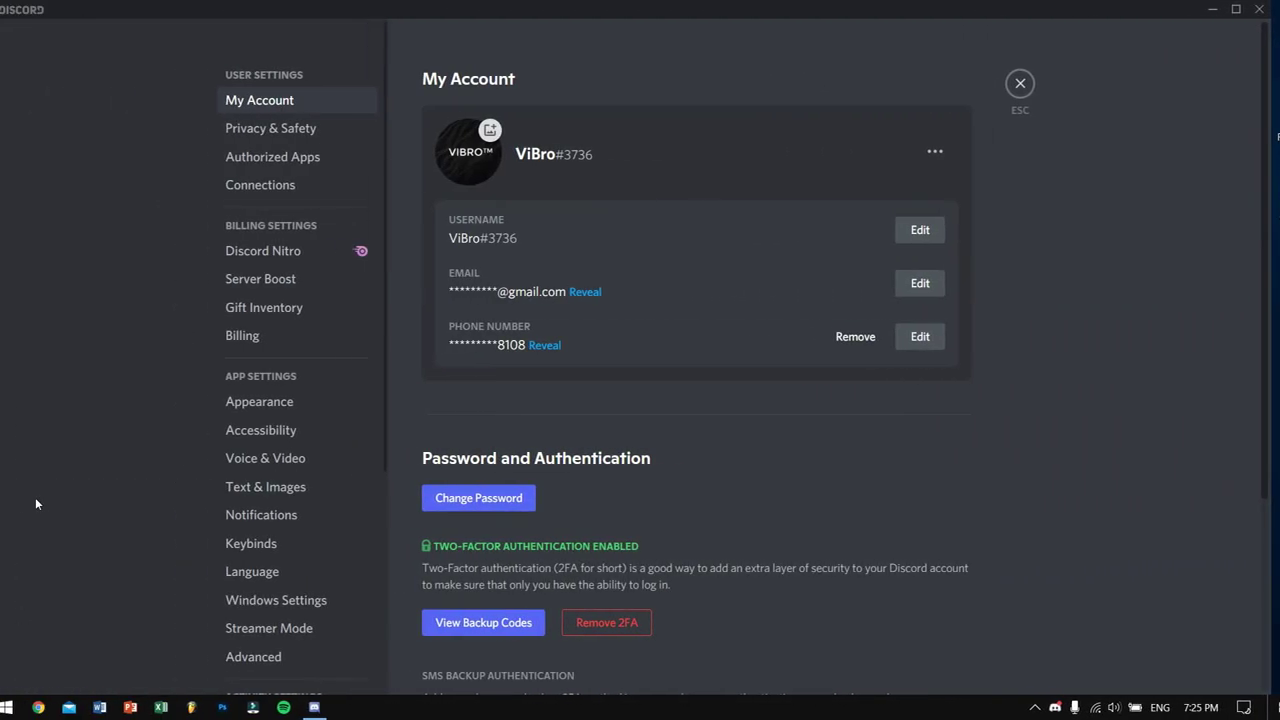
pyautogui.scroll(-5, 266, 420)
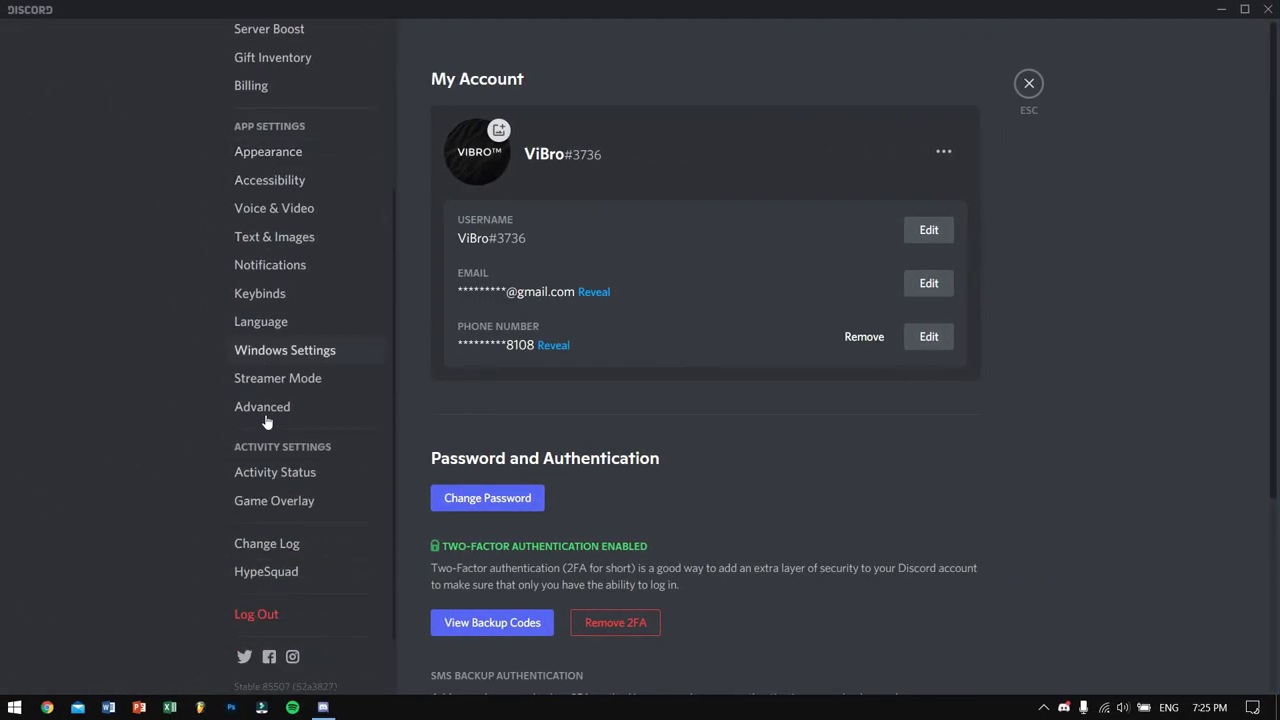
pyautogui.click(317, 213)
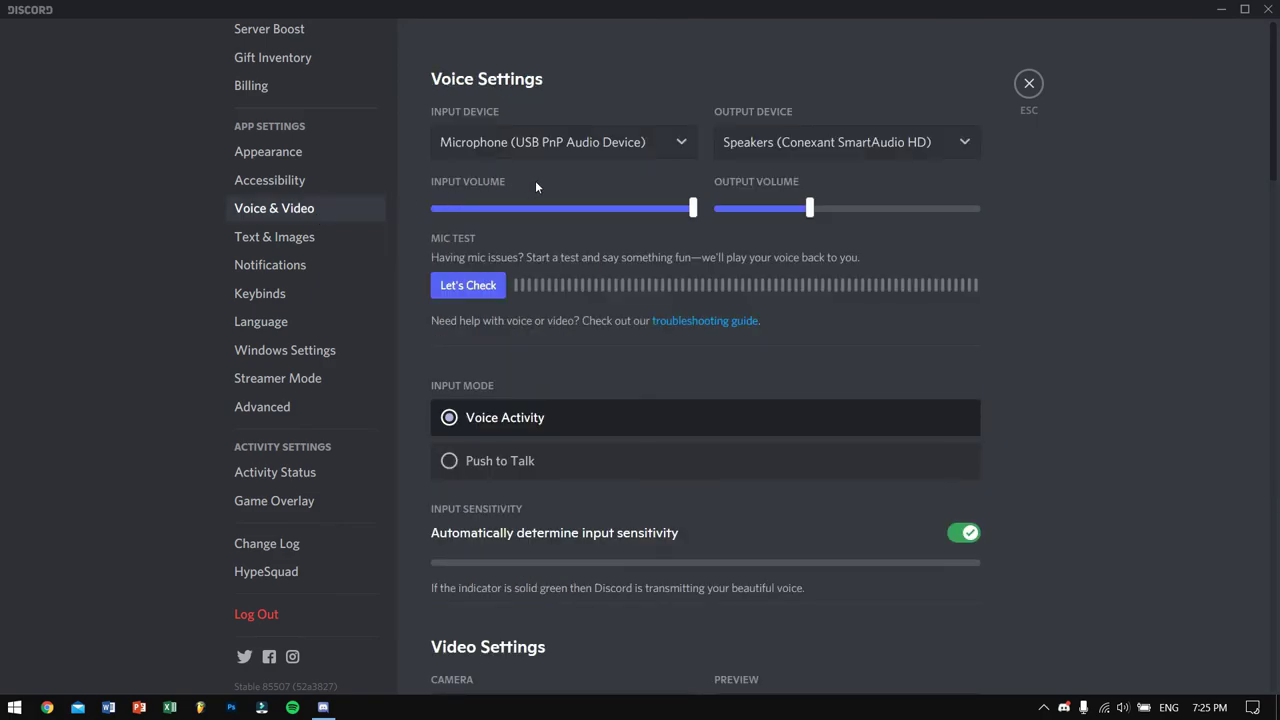
pyautogui.click(573, 142)
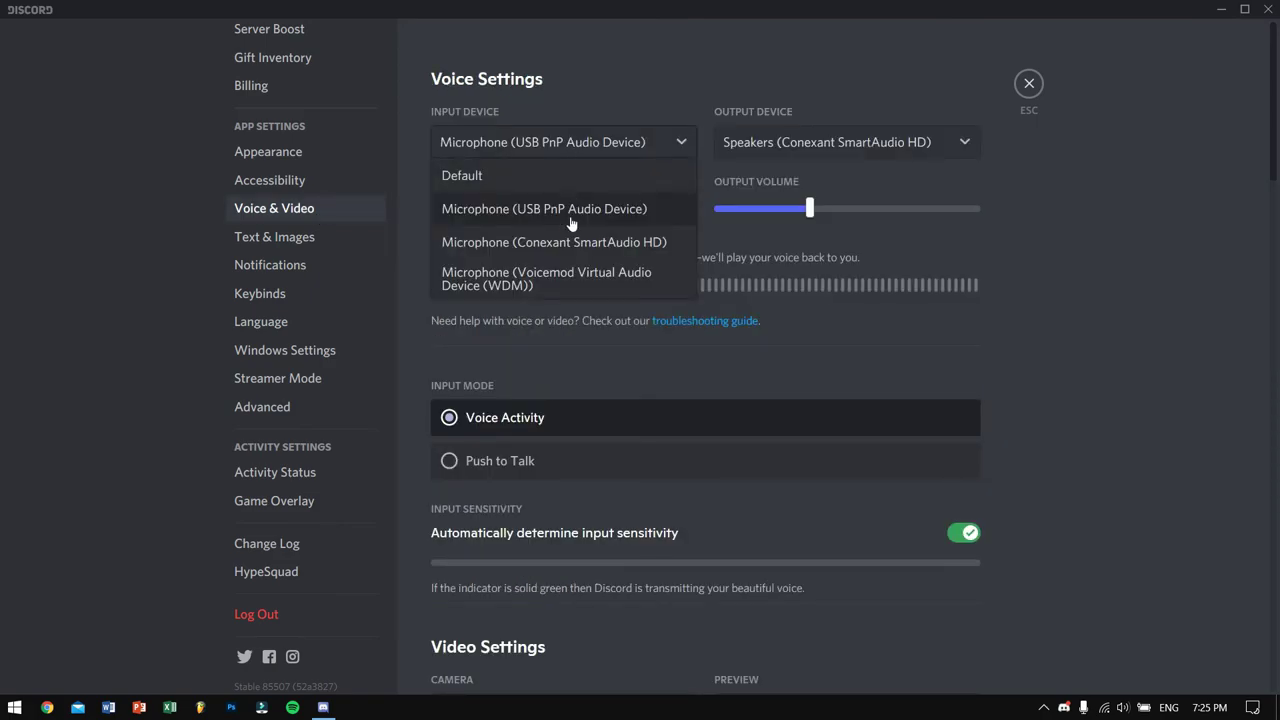
pyautogui.click(622, 285)
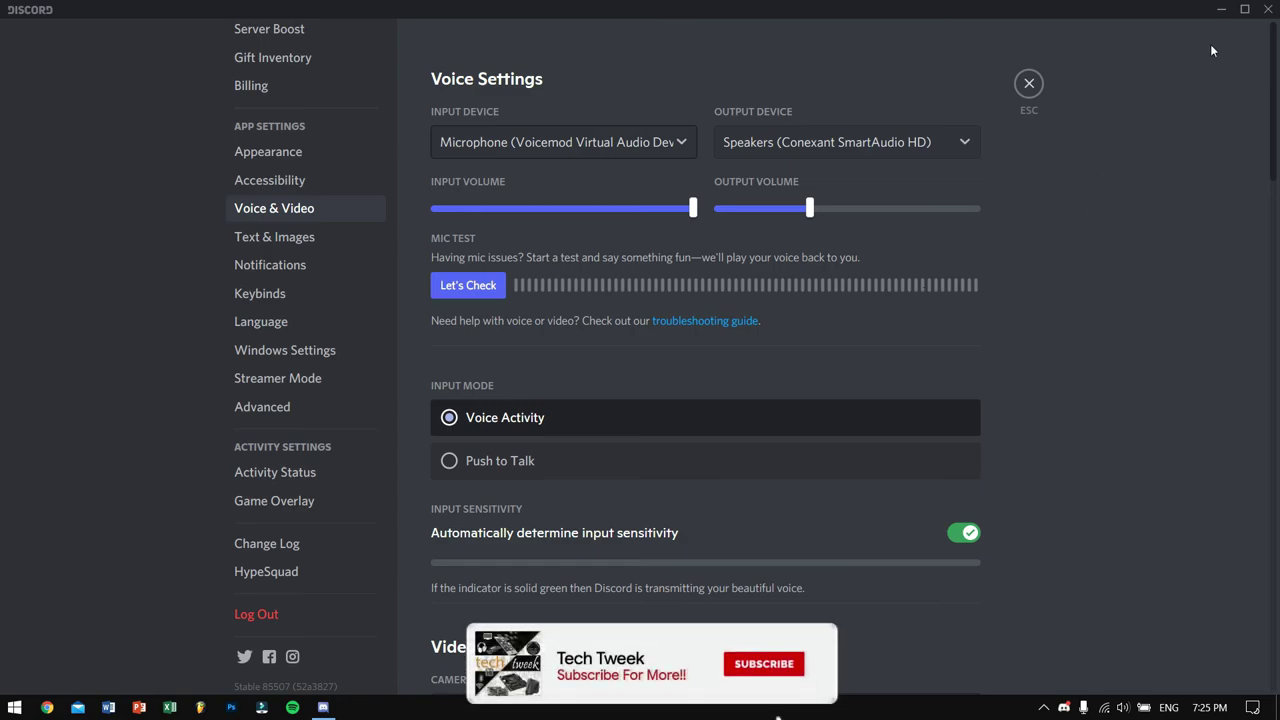
# Close Discord and restore Voicemod from the system tray, moving its window up and right
pyautogui.click(1262, 9)
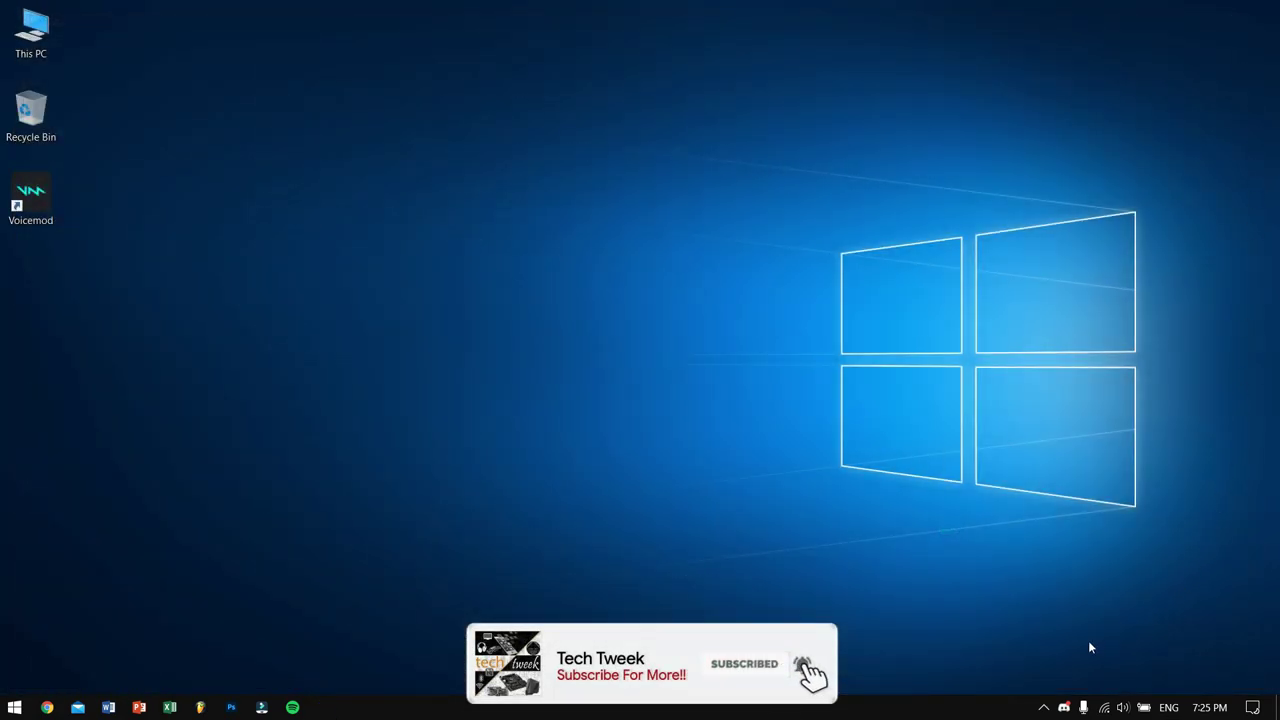
pyautogui.click(1043, 707)
pyautogui.click(1063, 678)
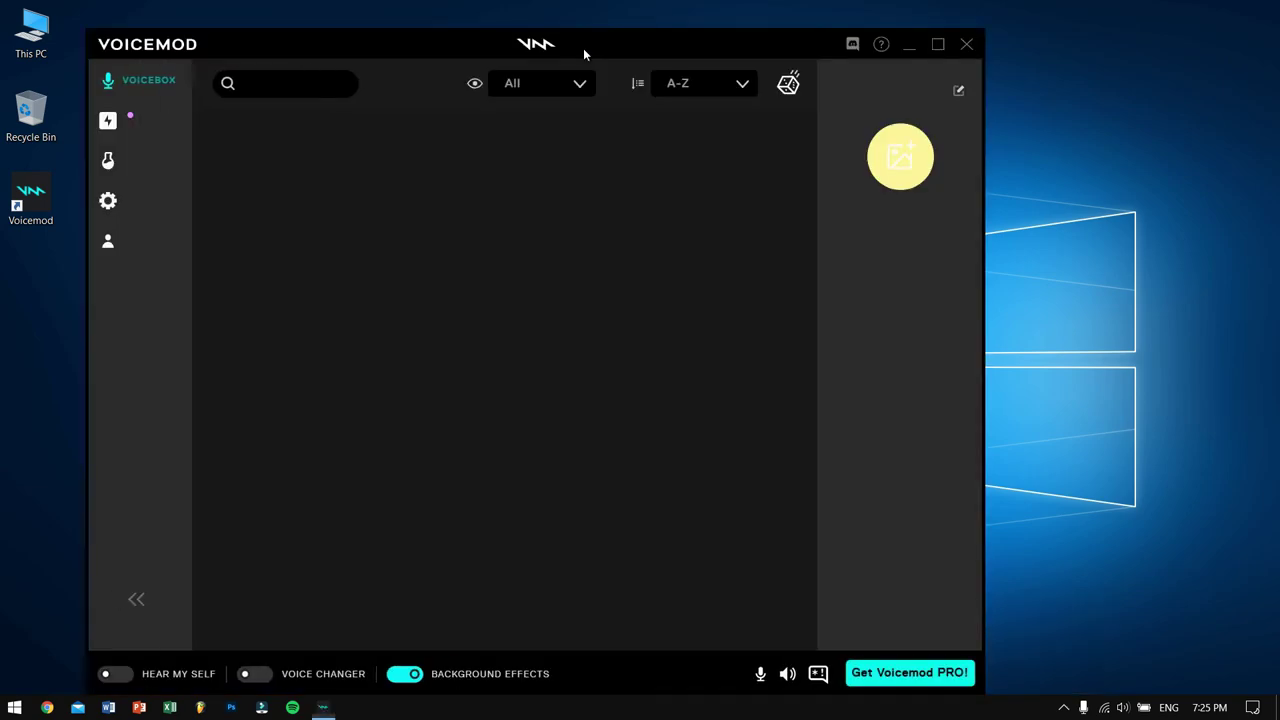
pyautogui.moveTo(583, 48); pyautogui.dragTo(695, 32)
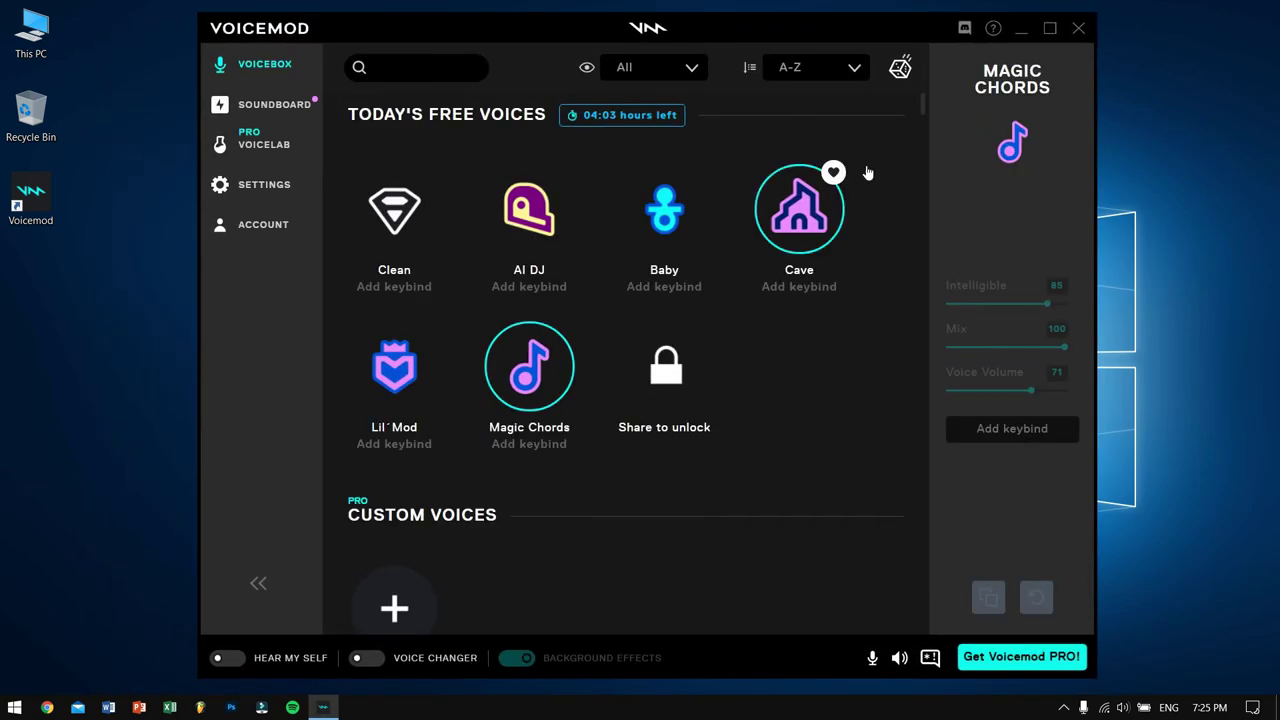